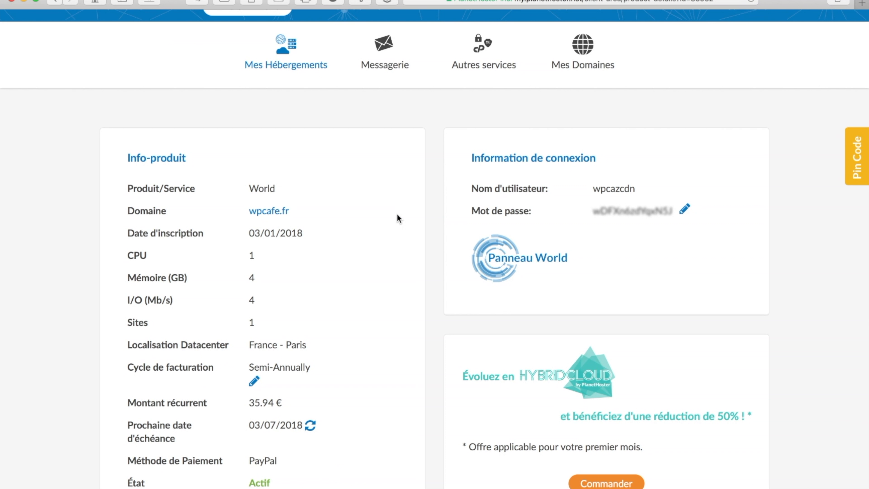
- Open the World hosting panel for wpcafe.fr and start a cPanel session in a new tab
click(503, 265)
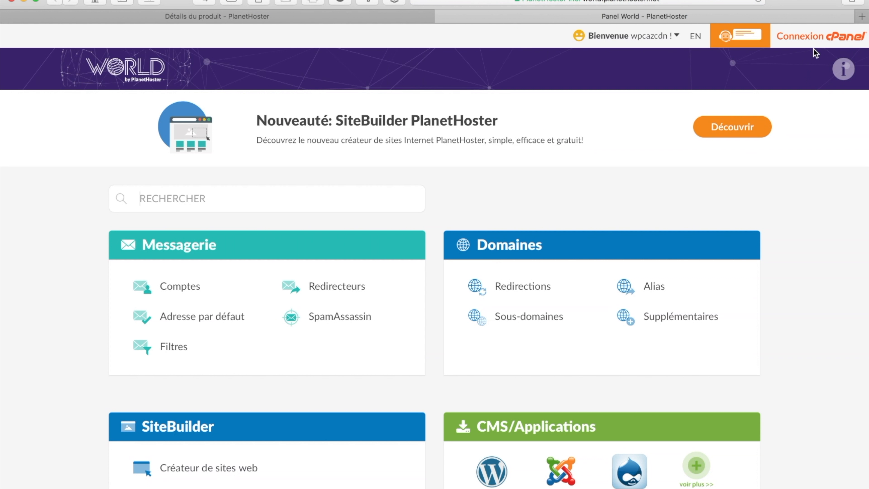
click(844, 38)
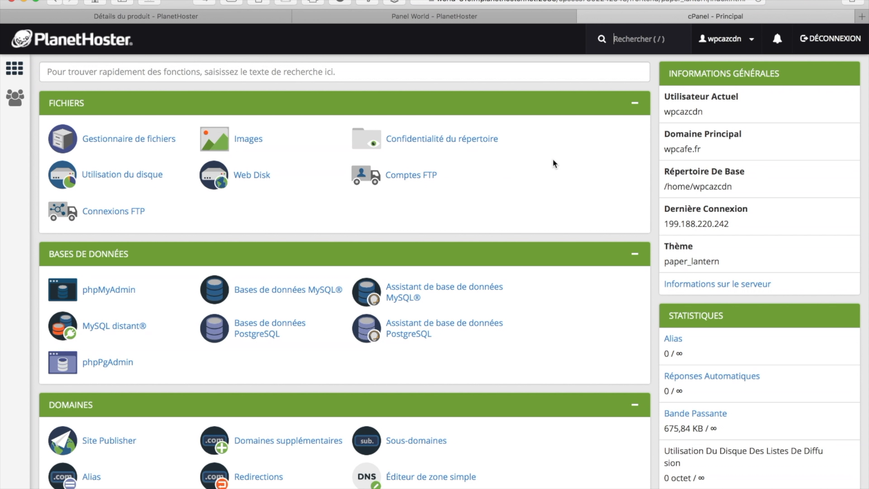
- Scroll down to Softaculous Apps Installer and open the WordPress script page
scroll(553, 160, down, 5)
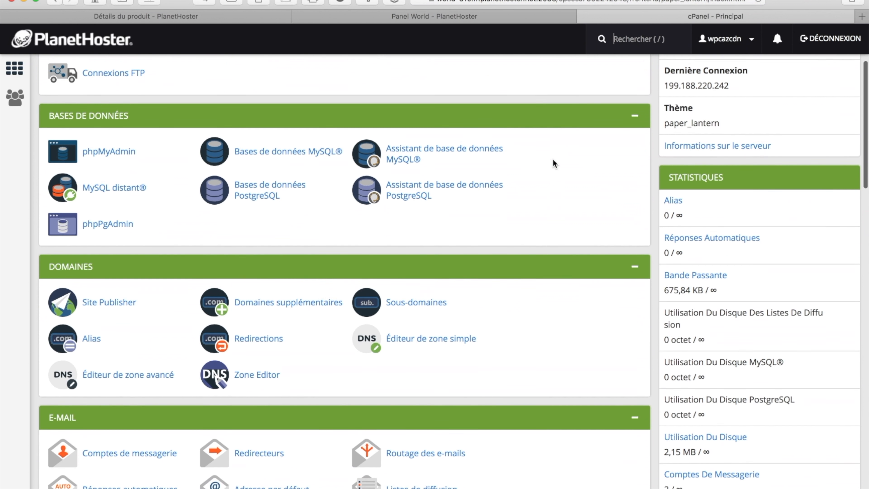
scroll(553, 160, down, 10)
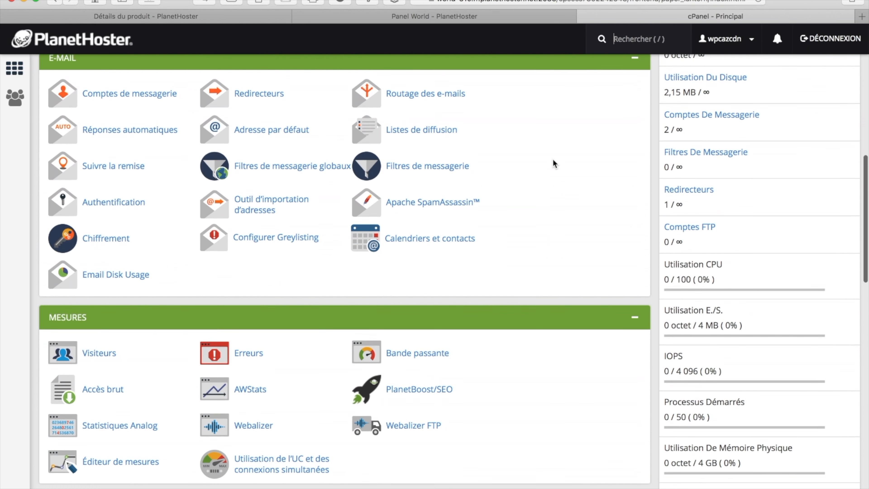
scroll(553, 160, down, 16)
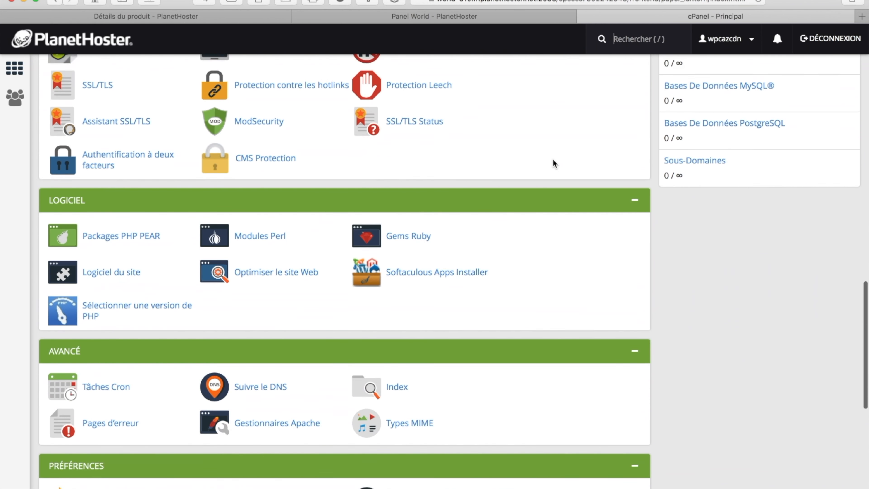
scroll(553, 163, down, 7)
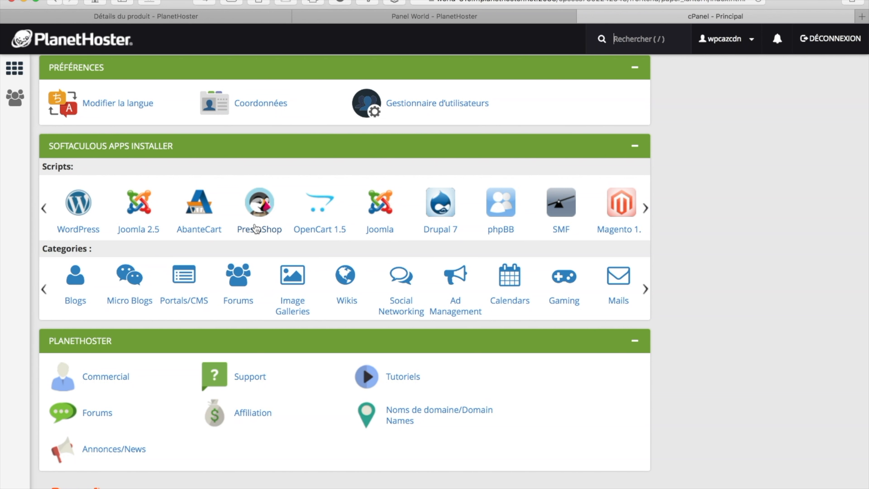
click(78, 209)
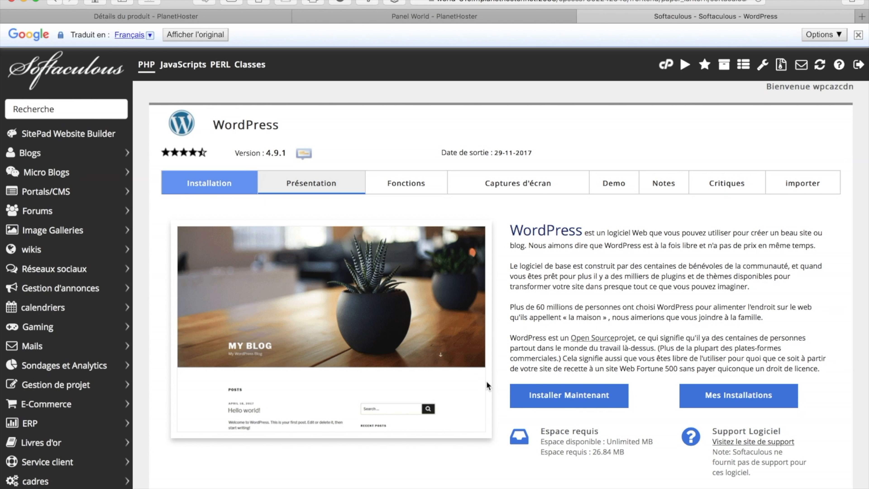
- Start a new WordPress installation with 'Installer Maintenant'
click(569, 396)
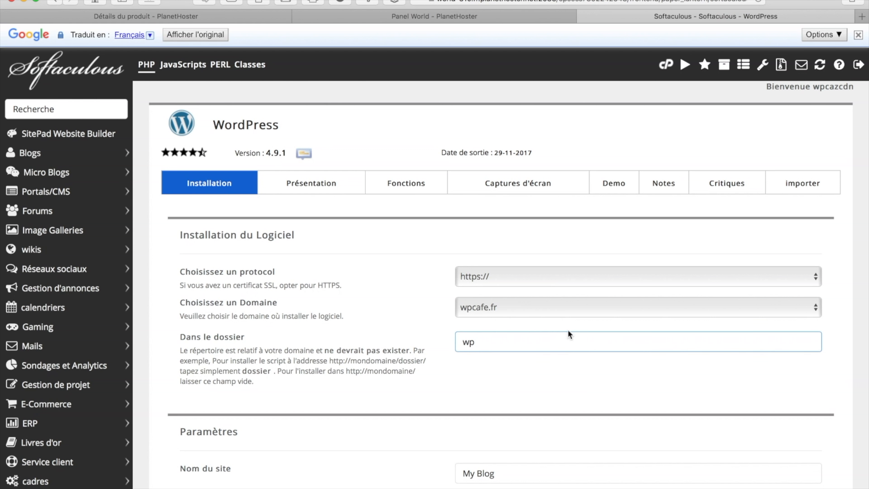
click(561, 282)
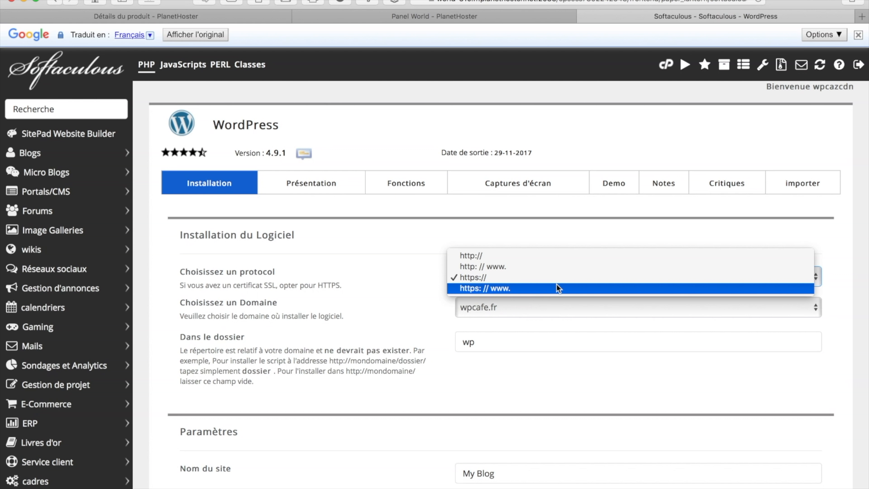
click(556, 277)
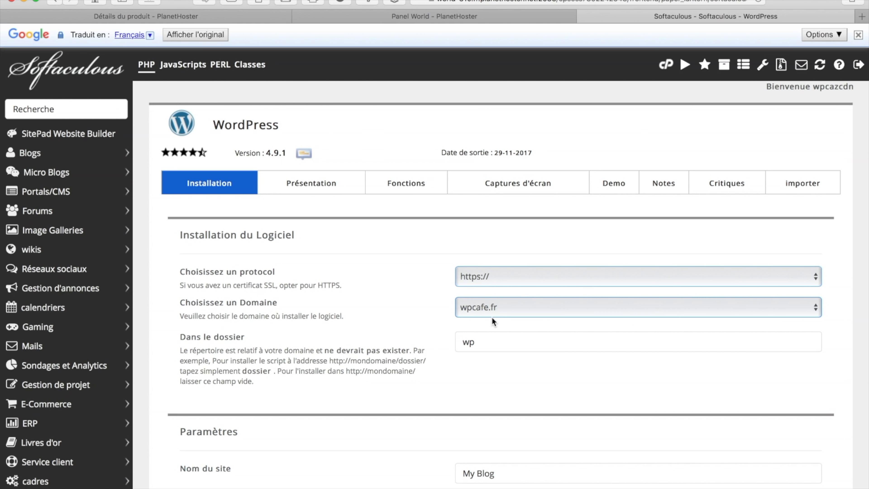
click(484, 345)
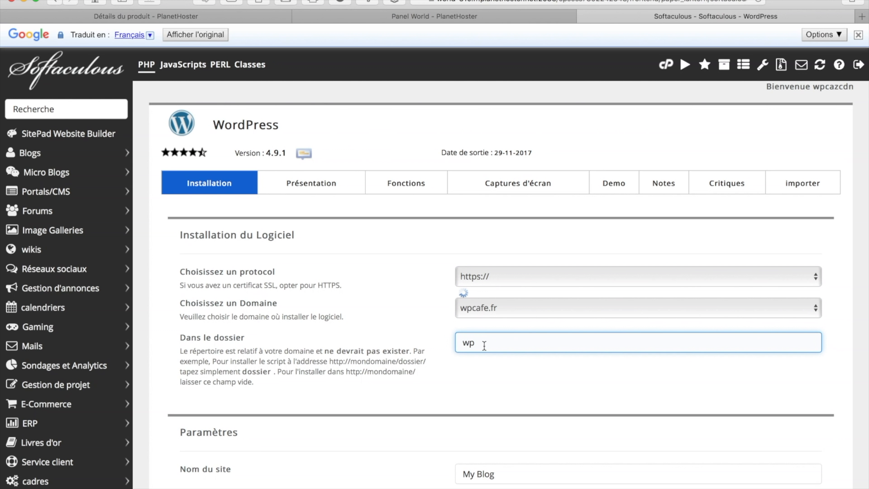
key(BackSpace)
key(BackSpace)
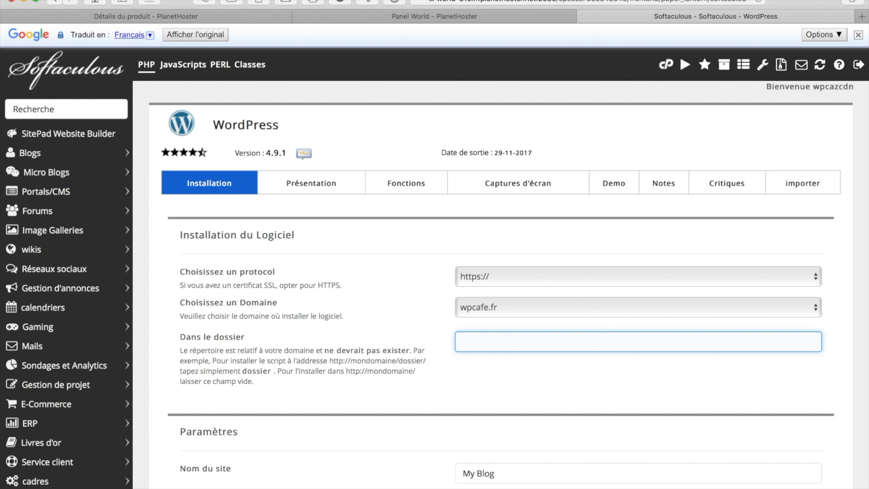
scroll(499, 267, down, 3)
- Rename the site 'WP CAFE' and set the description 'Mon site de demonstration de Wordpress'
scroll(499, 267, down, 3)
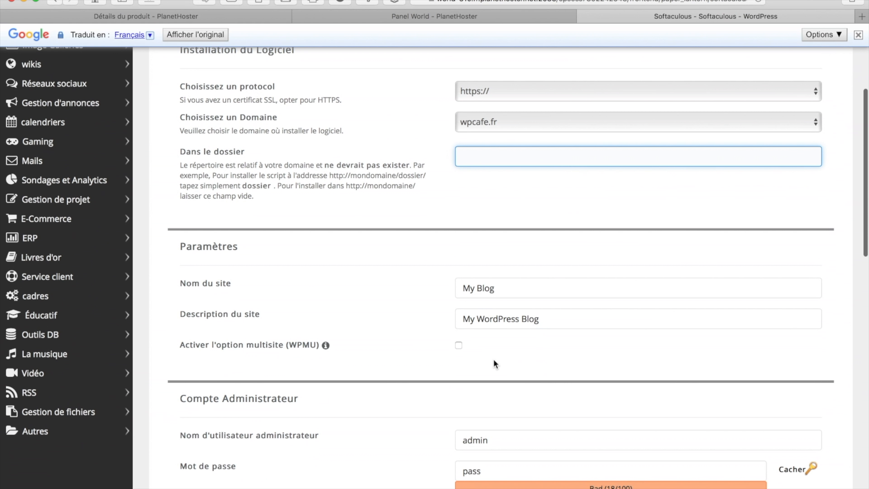
drag(504, 289, 418, 284)
text(WP CAFE)
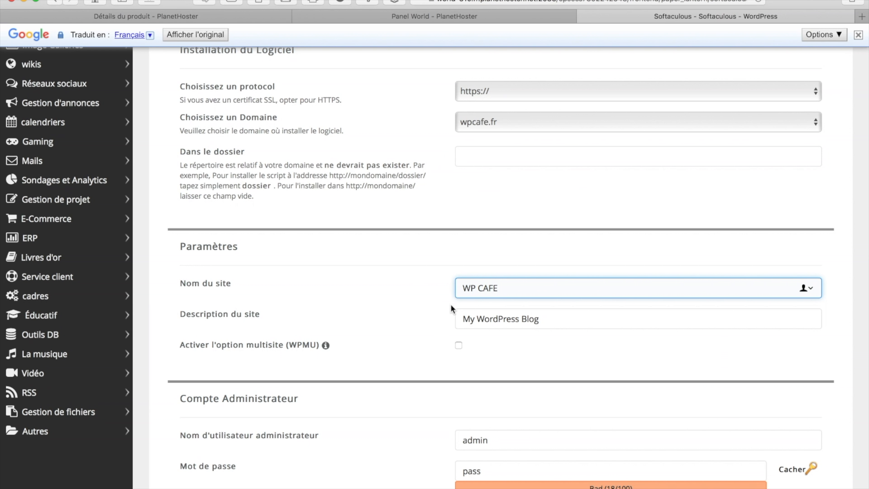
drag(547, 318, 440, 313)
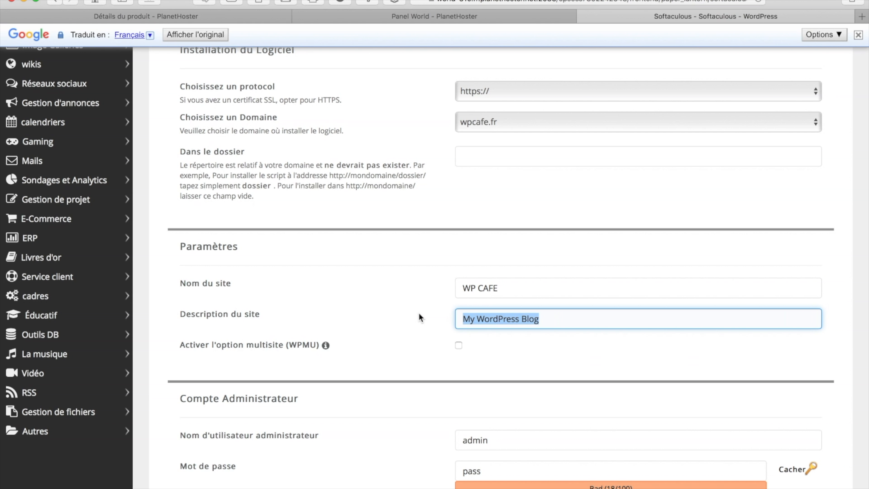
text(Mon)
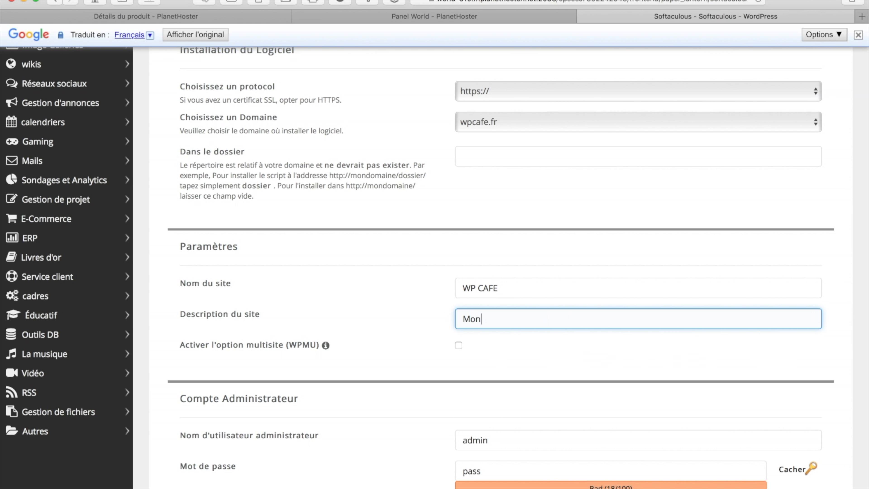
text( site de demonstrati)
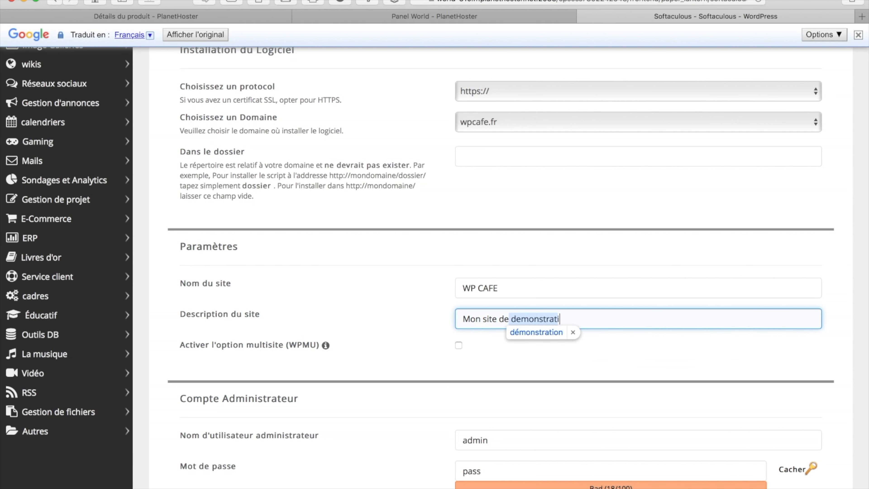
text(on de )
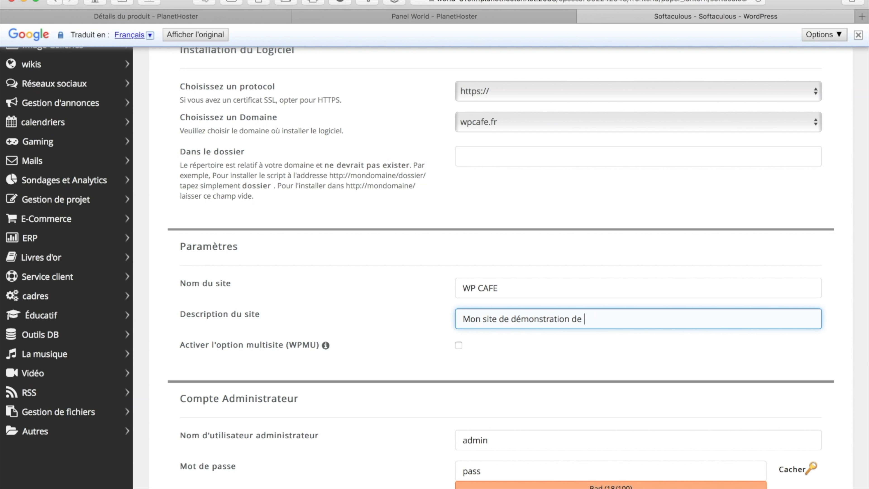
text(Wordpress)
- Replace the default admin username with the chosen name and enter the admin password
scroll(458, 351, down, 5)
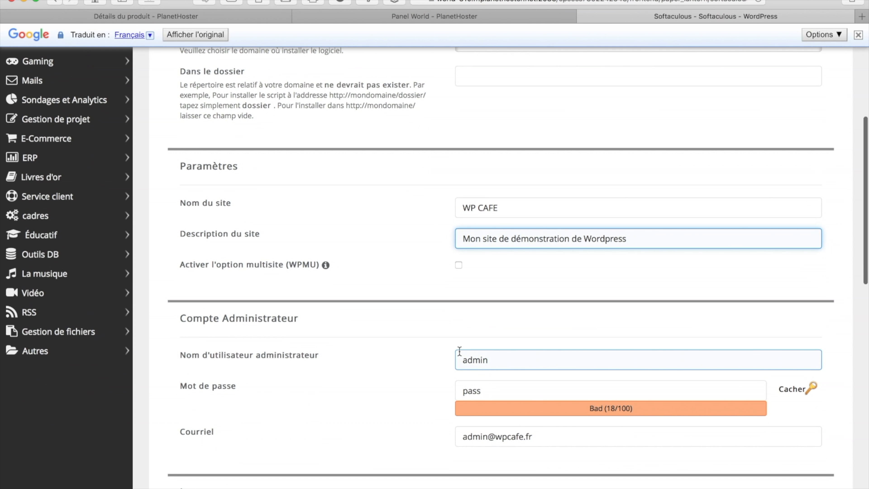
drag(491, 359, 450, 359)
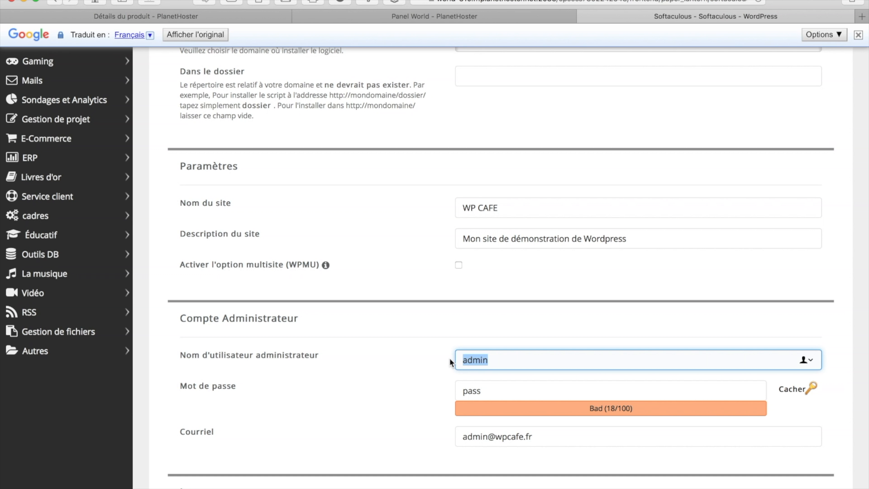
text(Theodore)
click(494, 390)
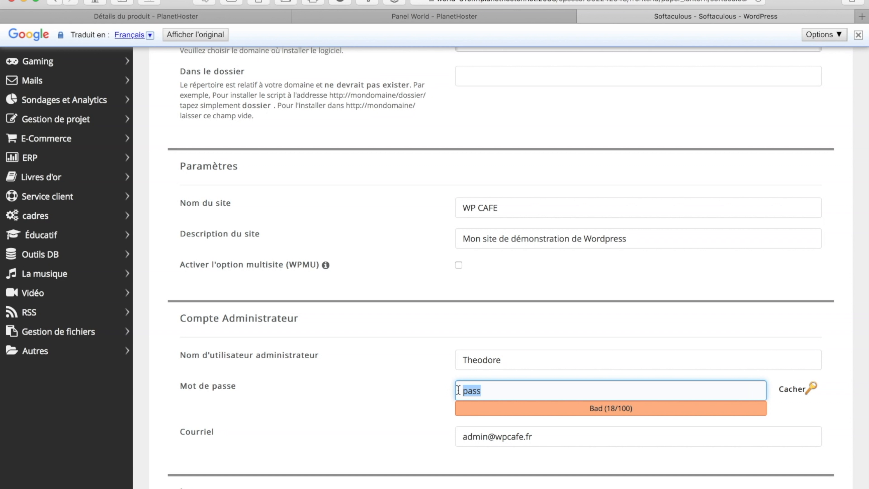
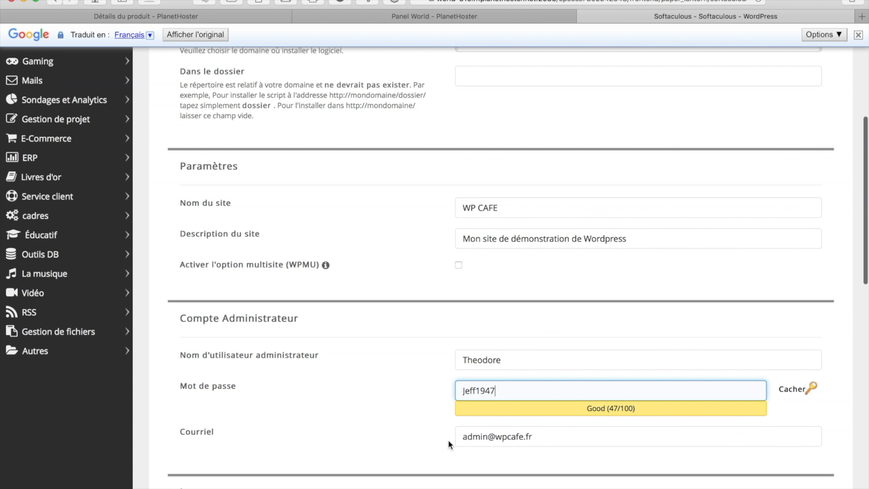
- Tick the Loginizer plugin under Select Plugin(s)
scroll(448, 441, down, 6)
scroll(447, 440, down, 3)
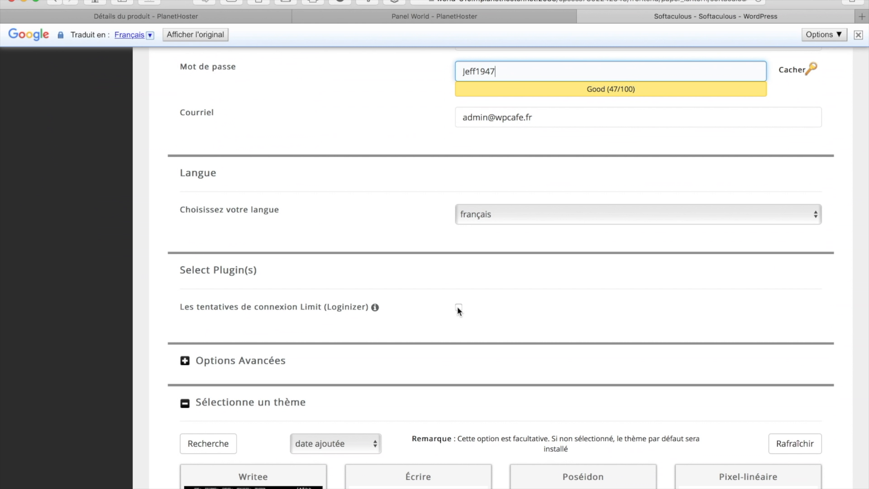
click(458, 307)
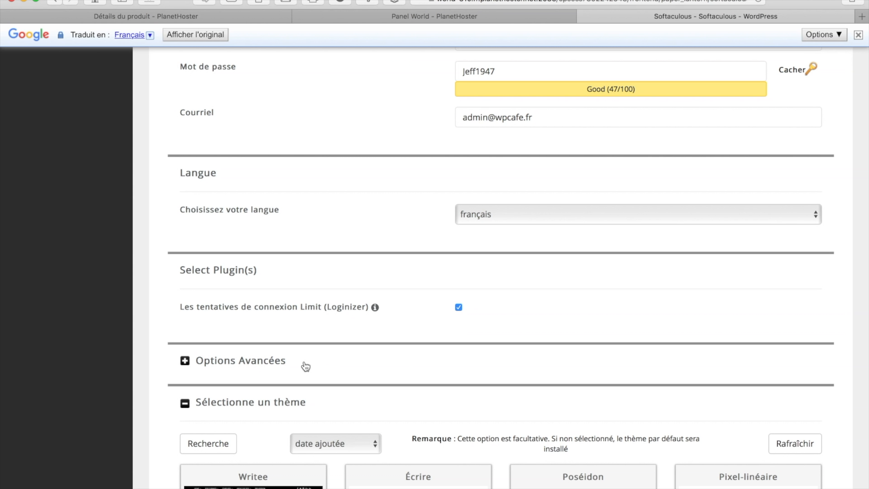
- In Options Avancées, enable automatic WordPress, plugin and theme updates
click(277, 360)
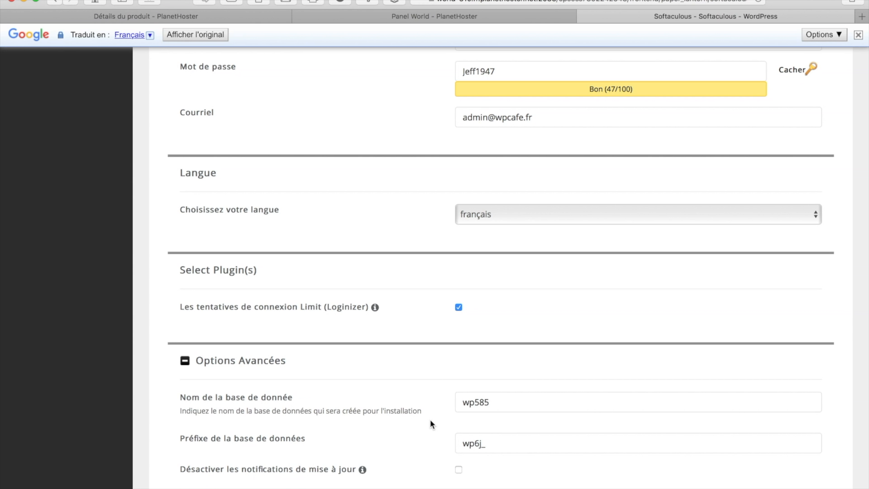
scroll(439, 417, down, 3)
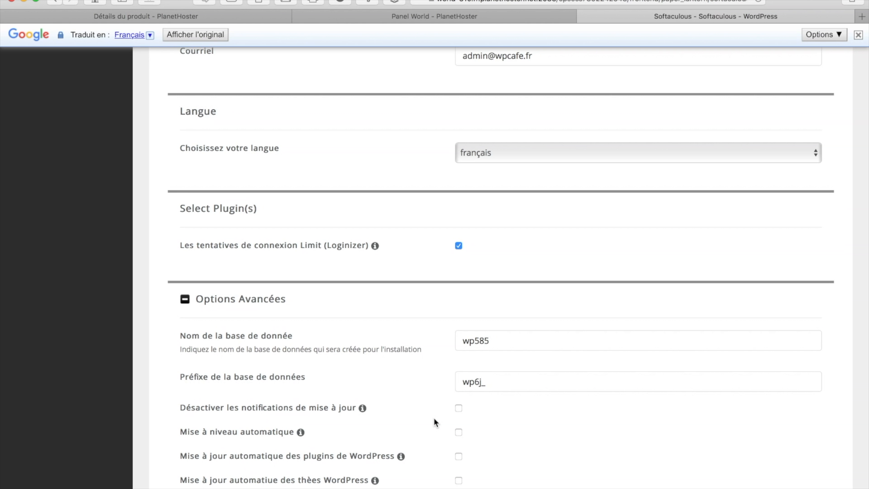
click(459, 433)
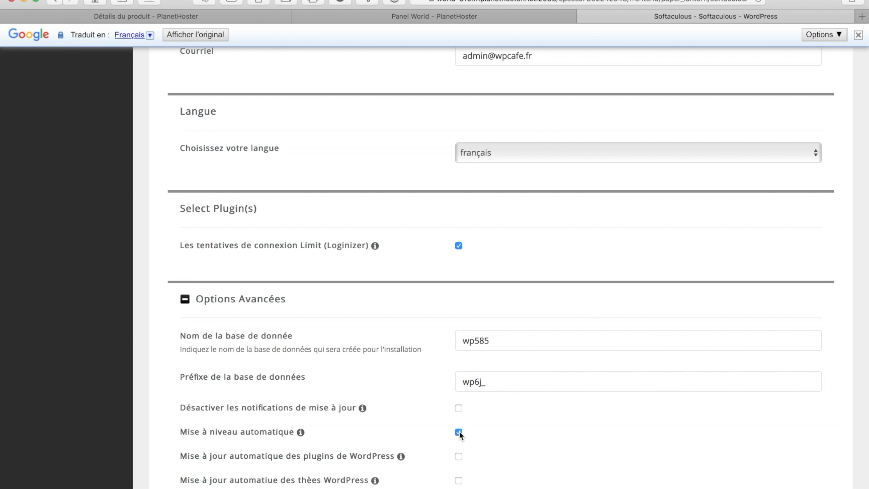
click(458, 457)
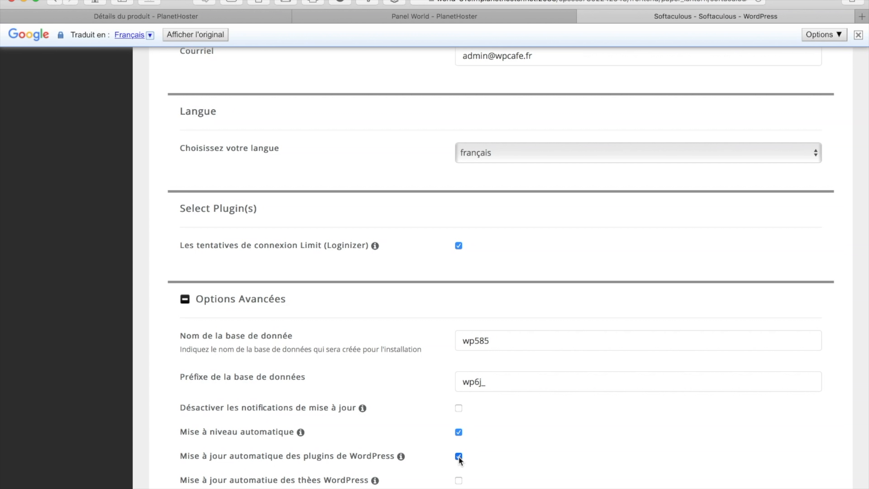
click(459, 480)
scroll(458, 480, down, 6)
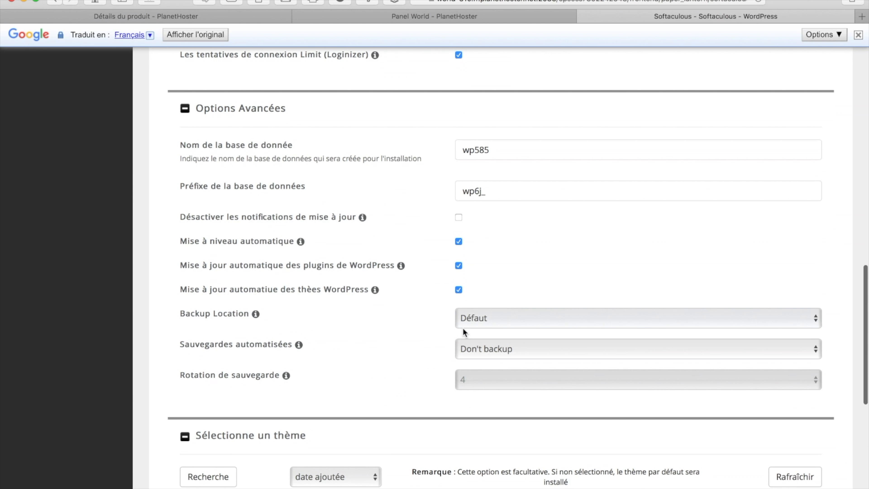
- Keep the Défaut backup location, set daily automated backups, and keep rotation at 4
click(496, 319)
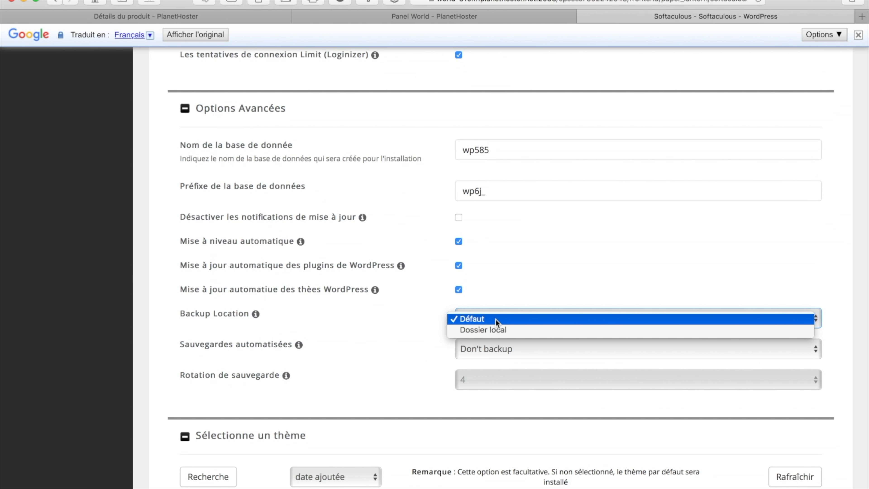
click(496, 324)
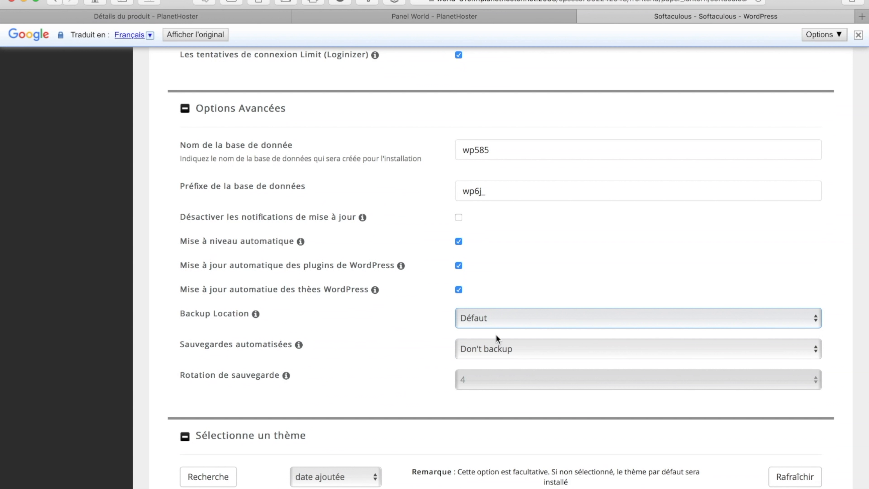
click(490, 350)
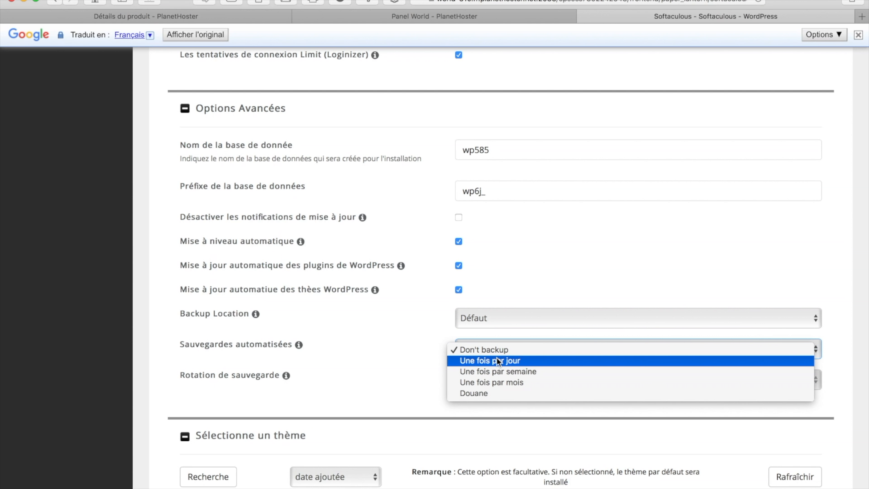
click(496, 357)
click(501, 381)
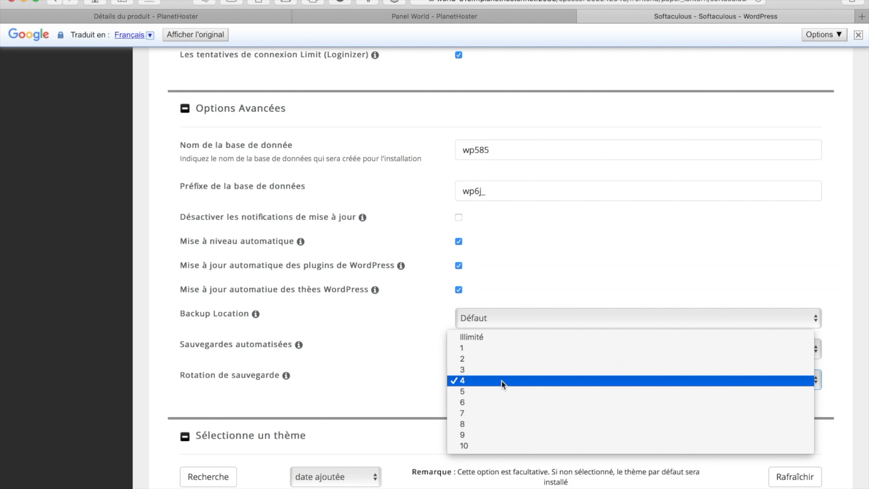
click(493, 380)
- Scroll down and back up through the completed installation form
scroll(494, 379, down, 10)
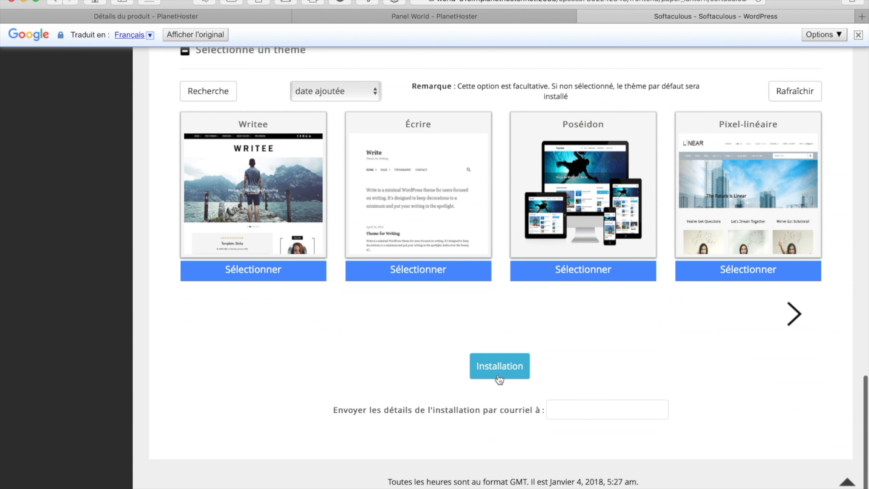
scroll(499, 367, up, 10)
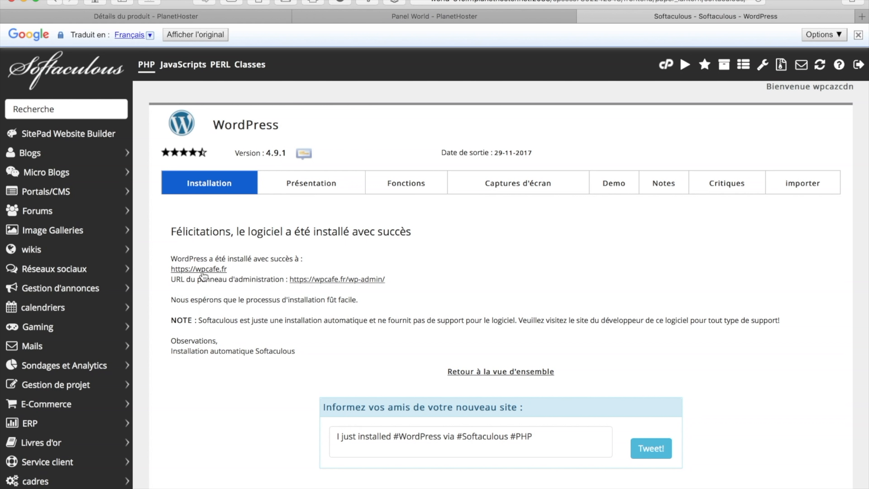
click(217, 269)
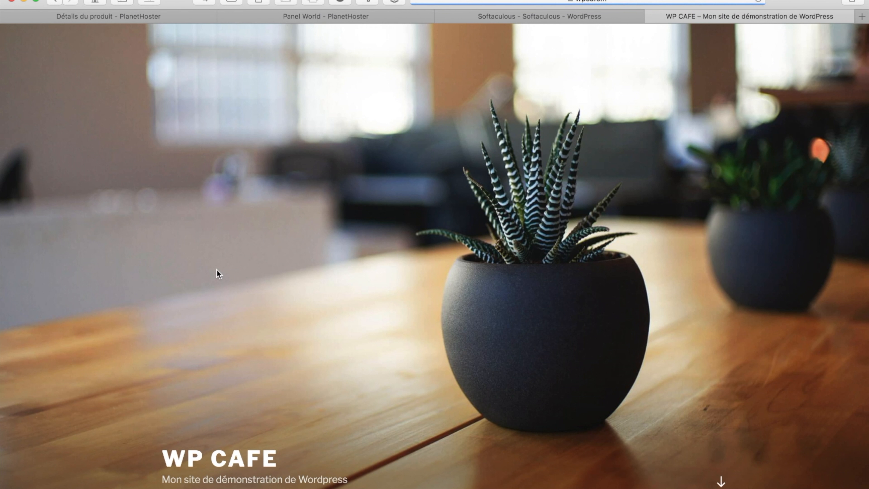
scroll(217, 269, down, 2)
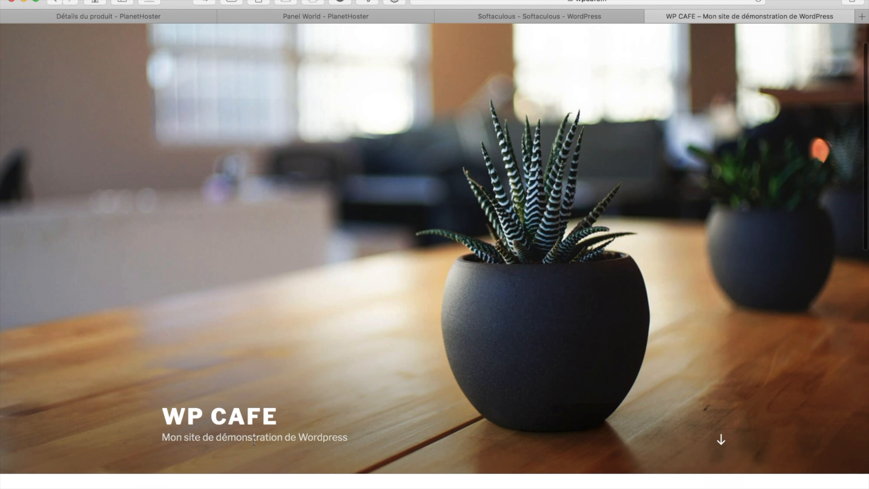
scroll(299, 444, down, 8)
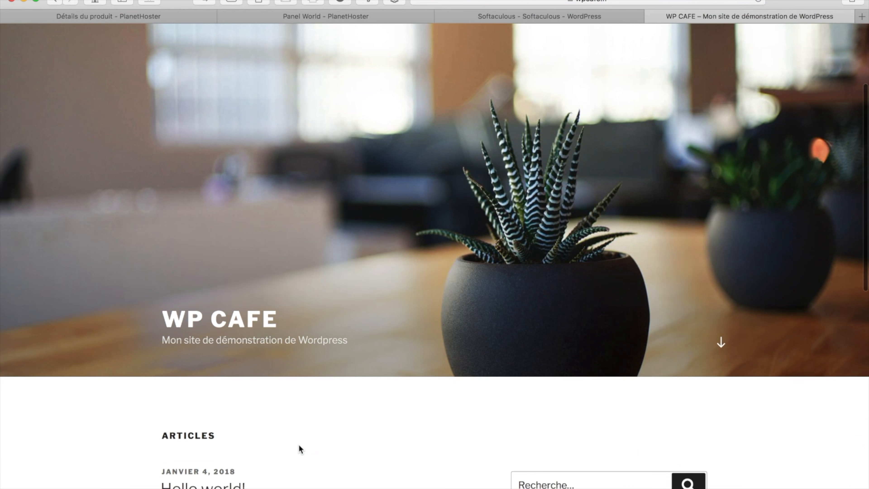
scroll(298, 445, down, 10)
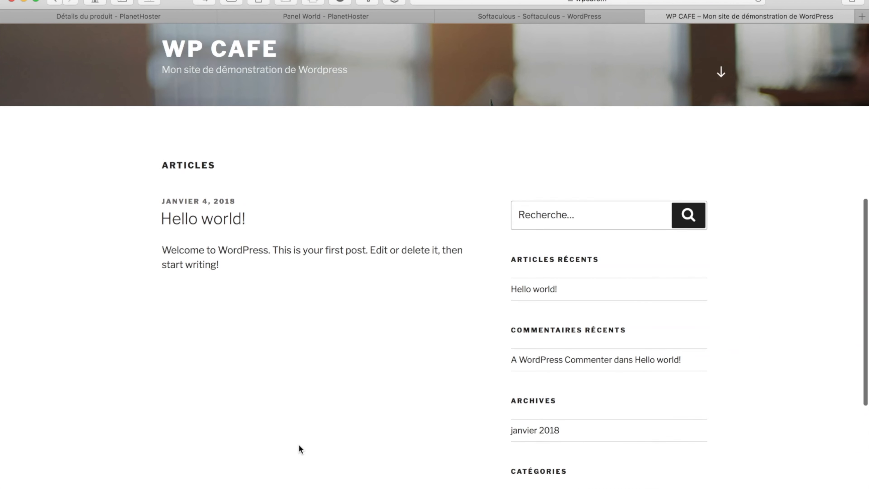
scroll(299, 445, up, 18)
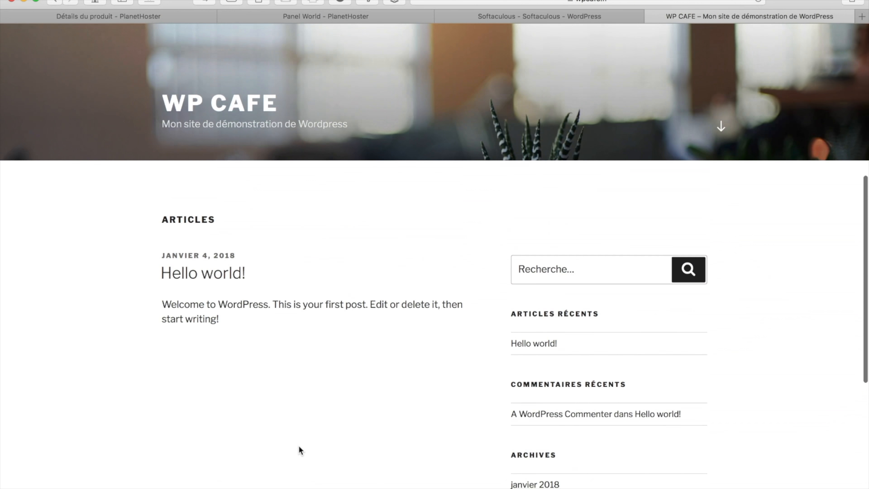
scroll(299, 445, down, 12)
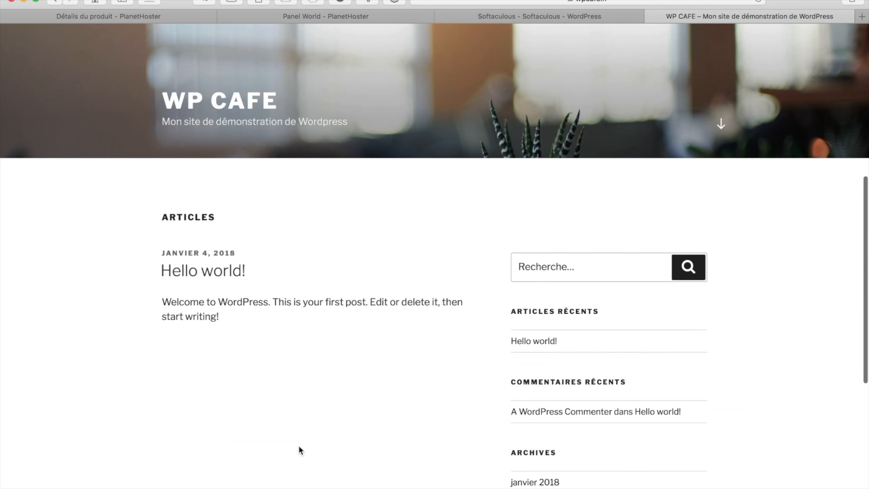
scroll(298, 447, up, 10)
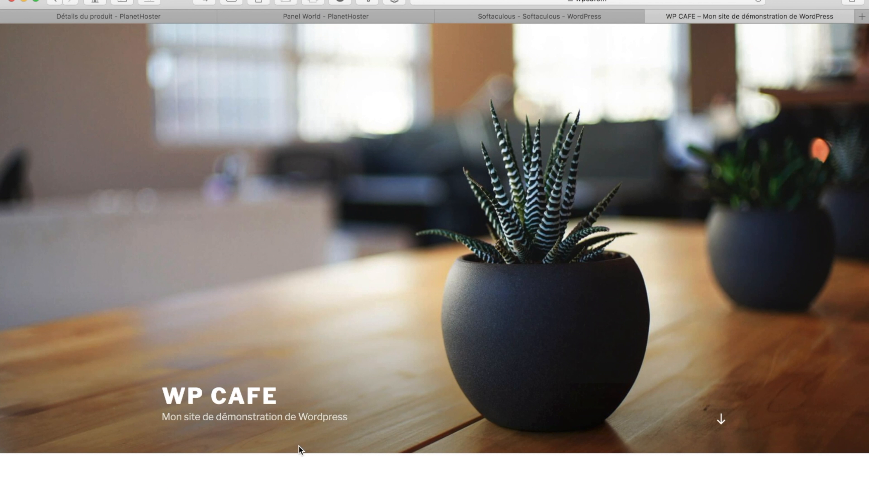
scroll(299, 448, up, 2)
click(649, 16)
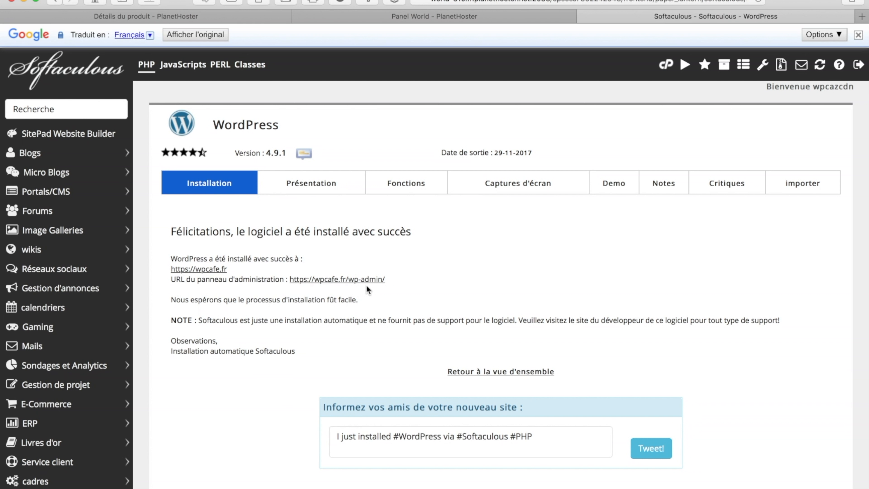
click(375, 280)
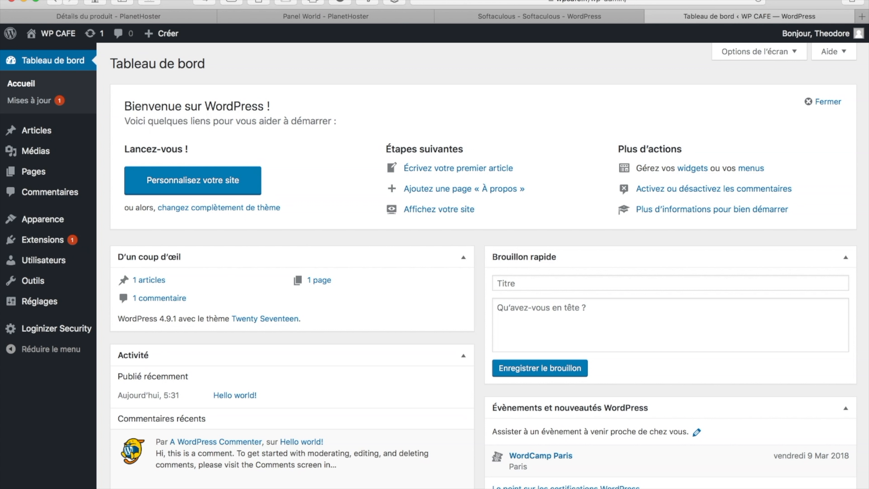
- Switch from the loaded WP CAFE dashboard to the Airmail inbox
key(super+Tab)
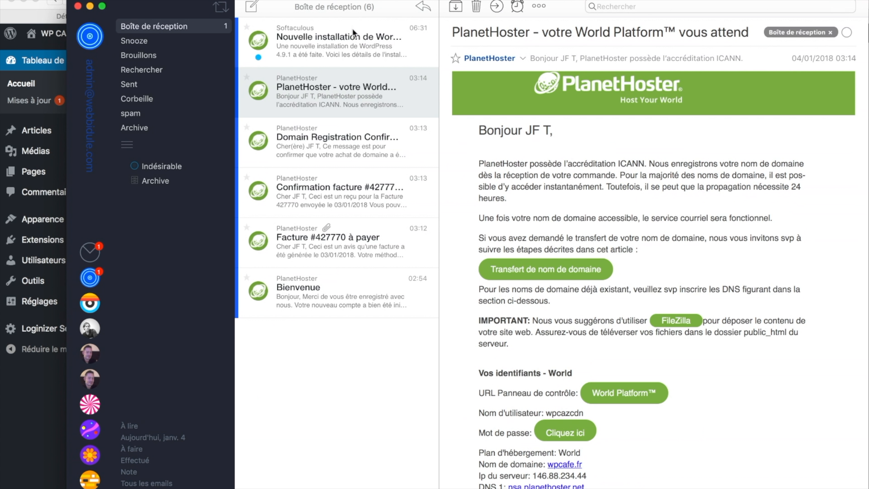
- Read the Softaculous 'Nouvelle installation de WordPress' email for wpcafe.fr, then close Airmail
click(348, 38)
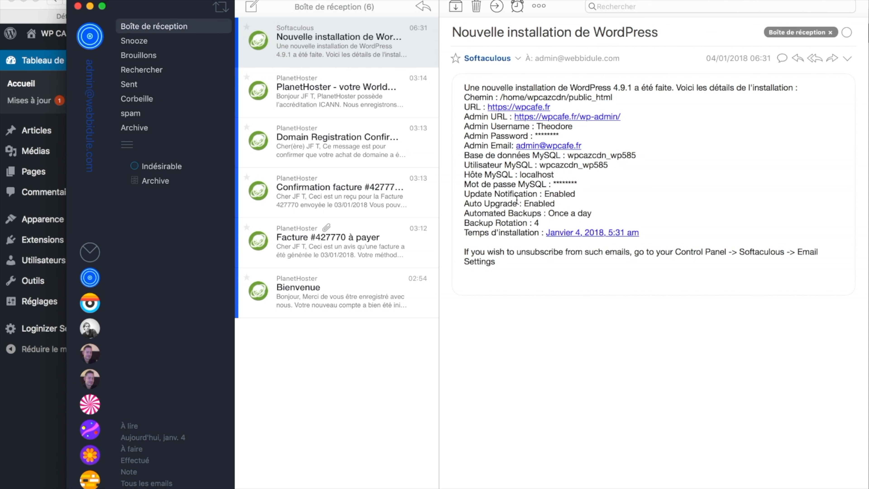
click(76, 6)
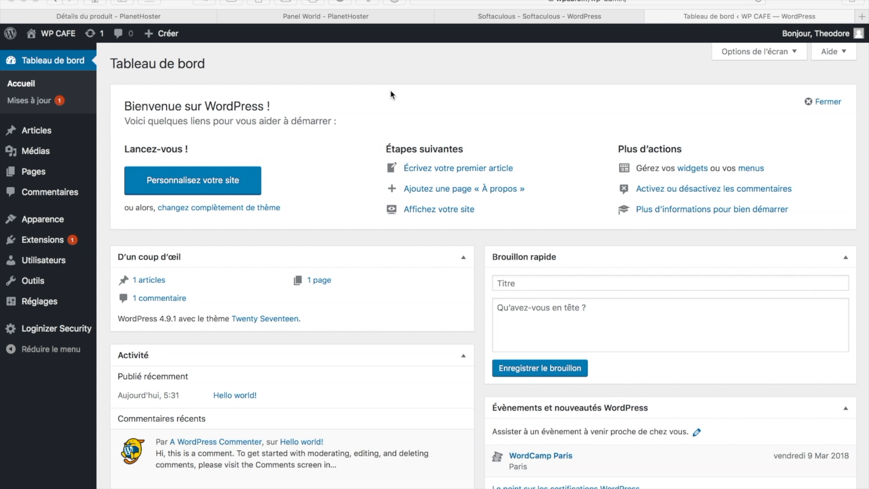